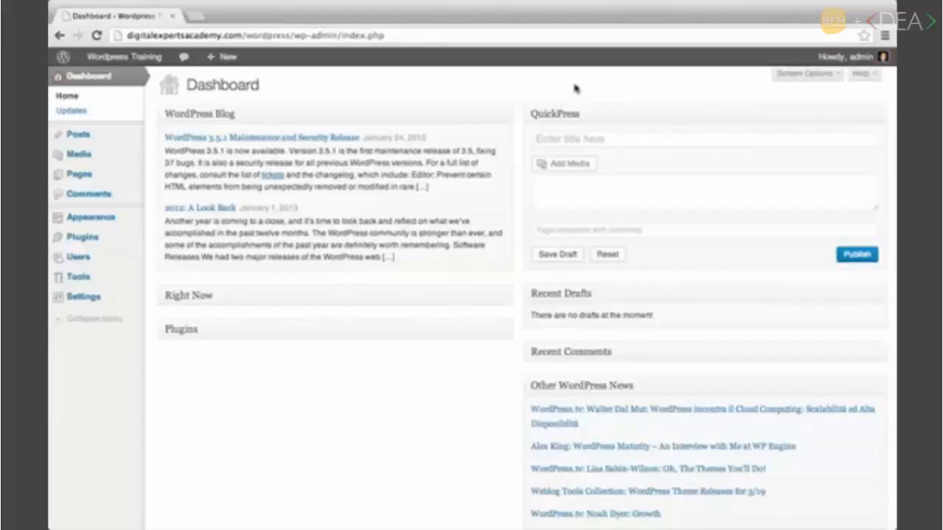
Open the admin account's profile from the list of all users and look through its settings.
mouse_move(844, 64)
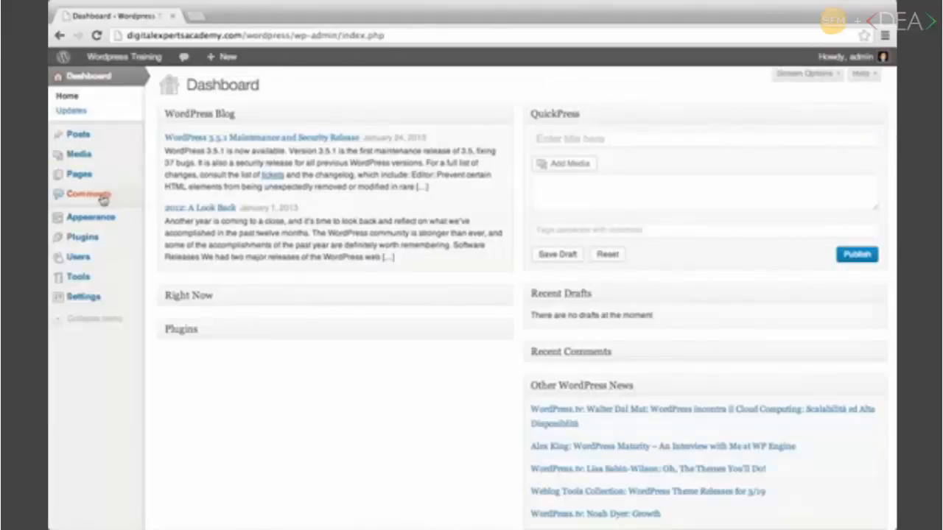
mouse_move(87, 264)
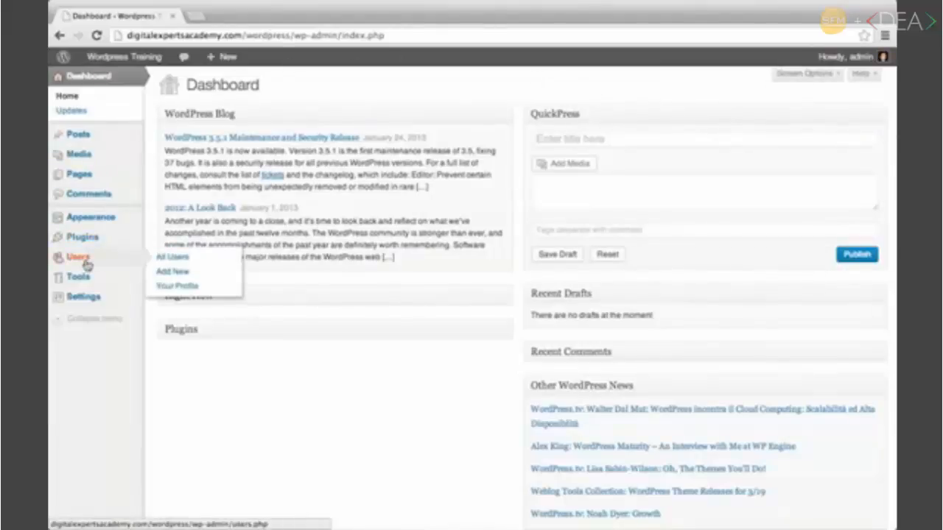
left_click(168, 262)
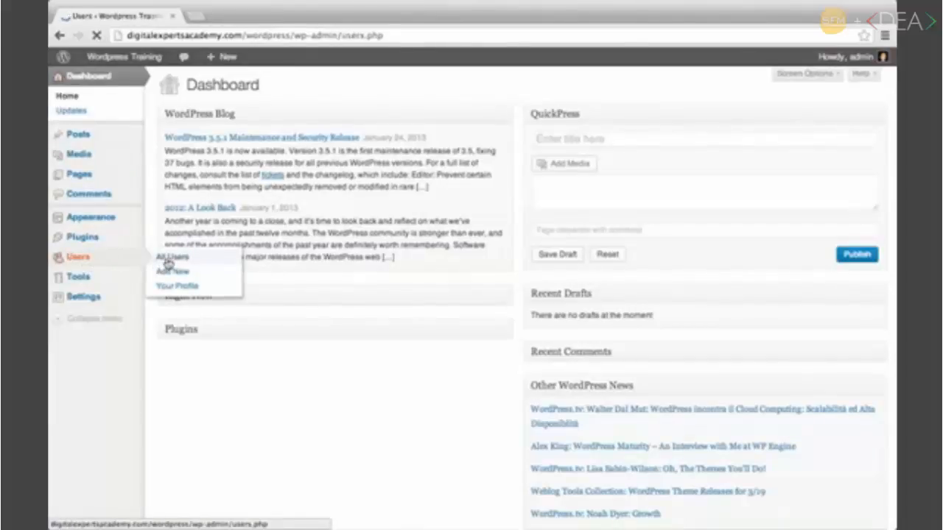
mouse_move(205, 199)
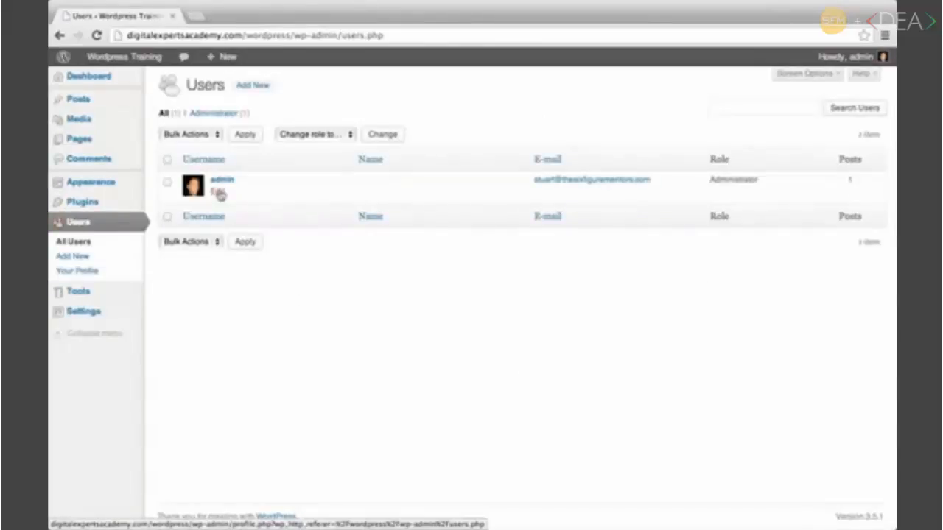
left_click(220, 193)
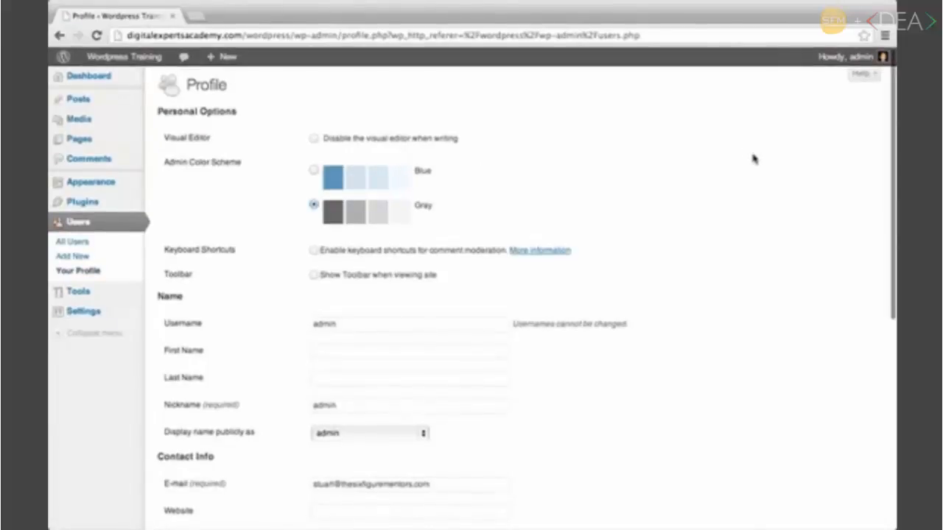
scroll(752, 158, "down", 3)
scroll(752, 158, "up", 3)
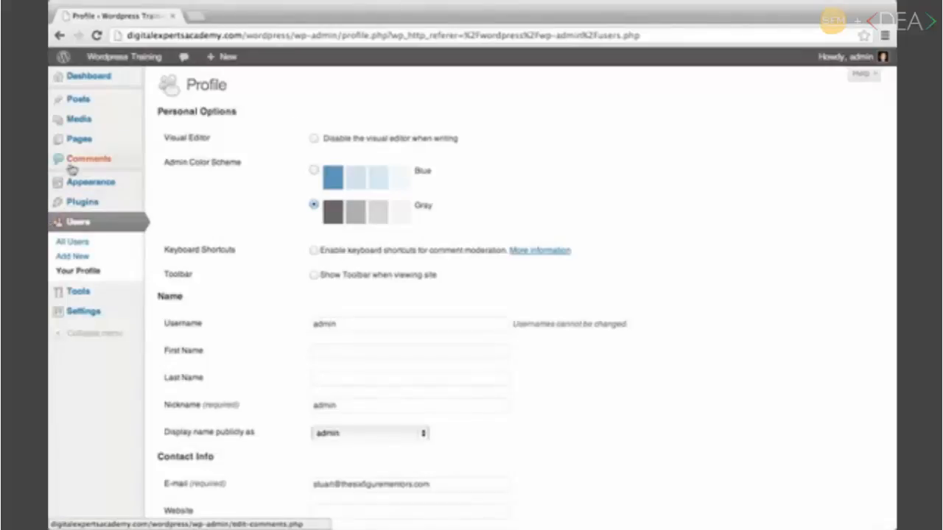
Open the form for adding a new page in a separate browser tab and switch to it.
mouse_move(78, 140)
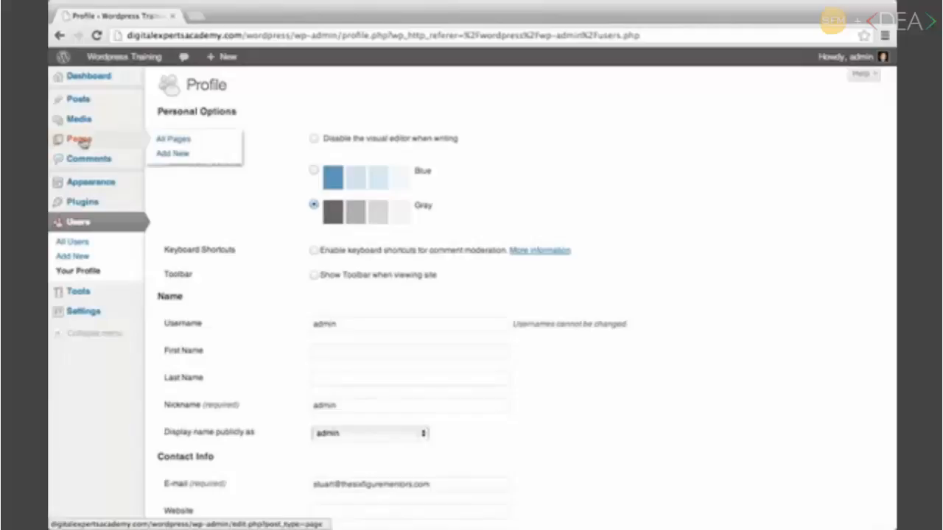
right_click(168, 158)
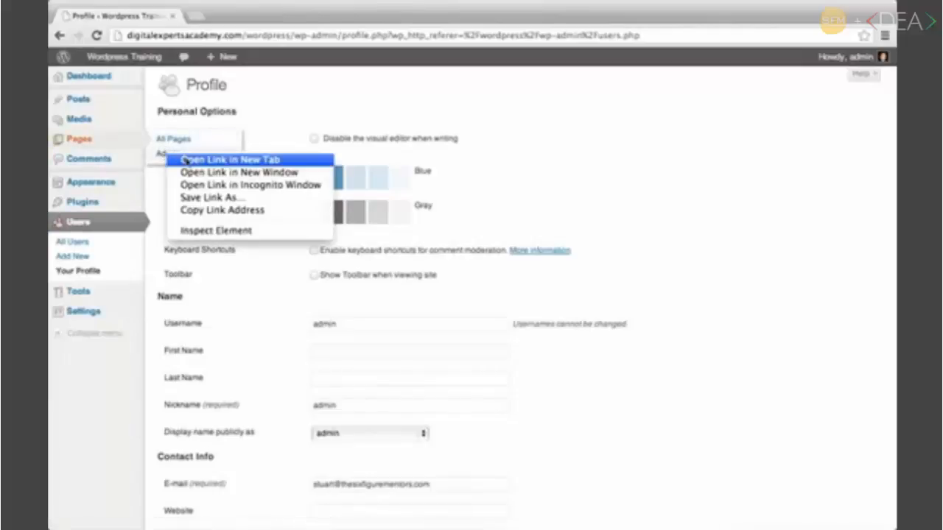
left_click(186, 158)
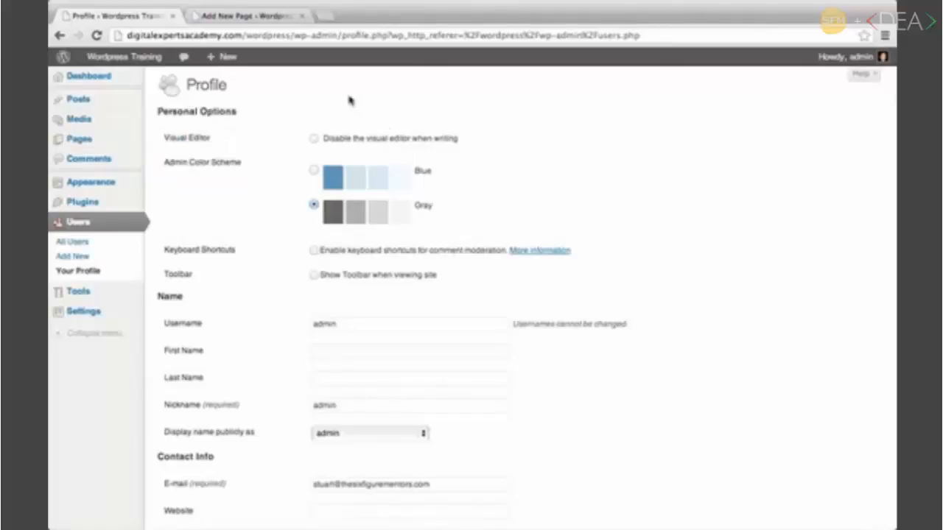
left_click(250, 15)
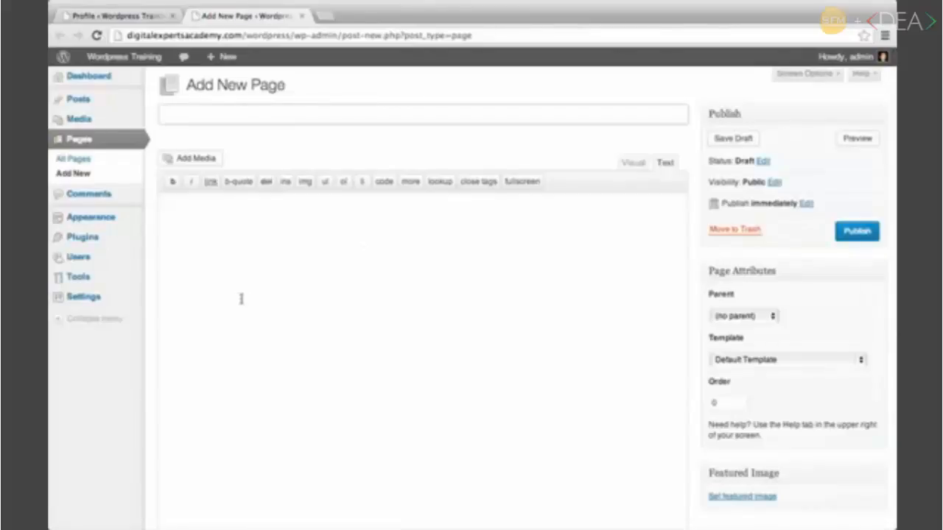
Compare the Visual and Text modes of the new page's content editor, finishing in Visual mode.
scroll(240, 297, "down", 1)
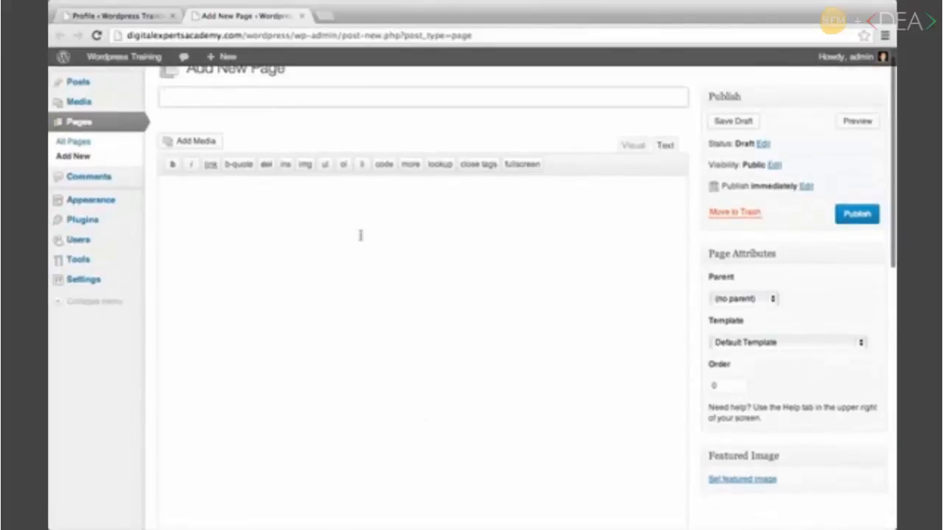
scroll(360, 236, "down", 3)
scroll(360, 236, "up", 2)
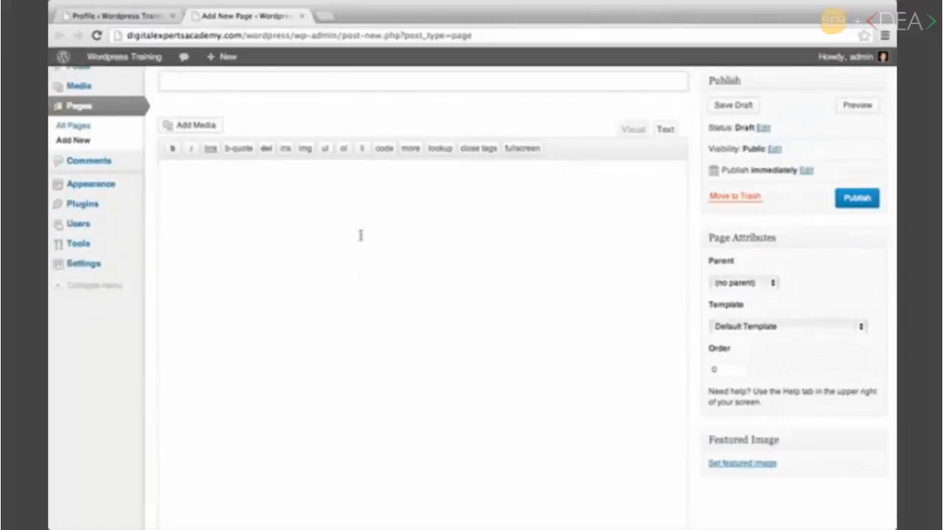
left_click(633, 130)
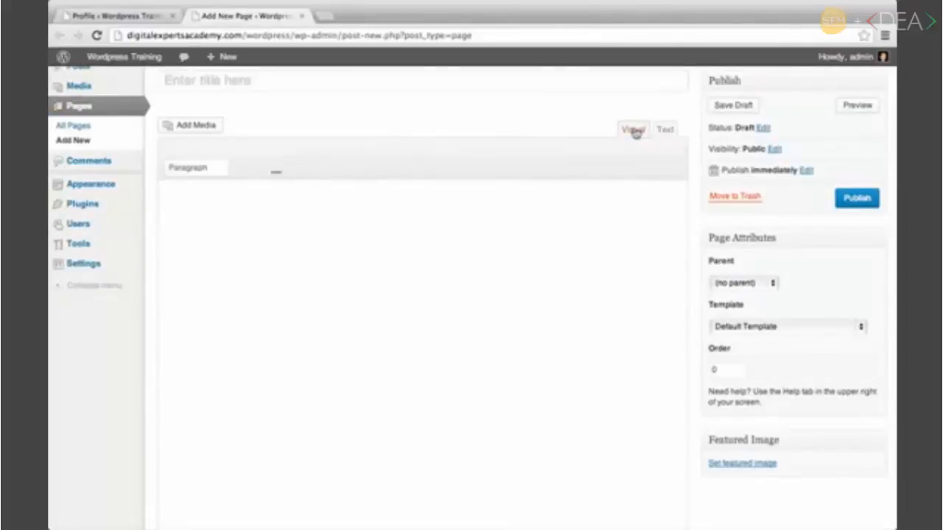
left_click(666, 132)
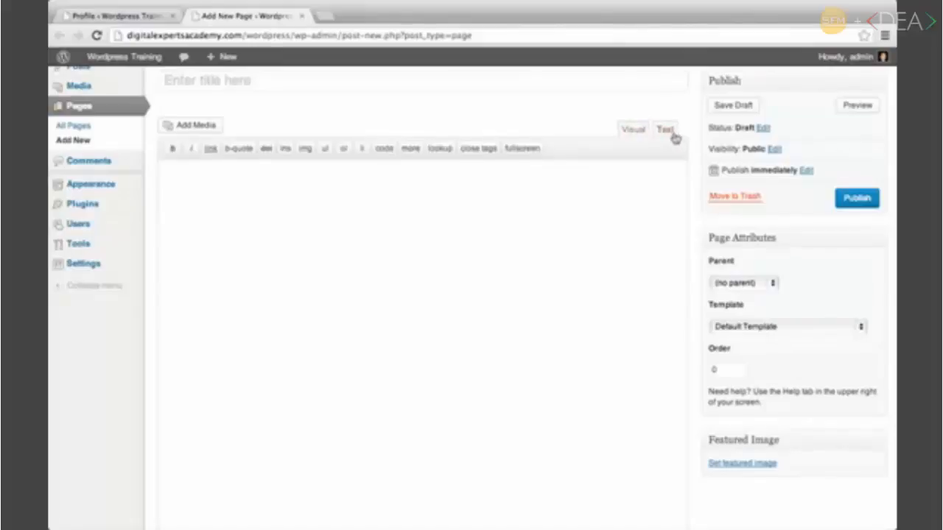
left_click(634, 131)
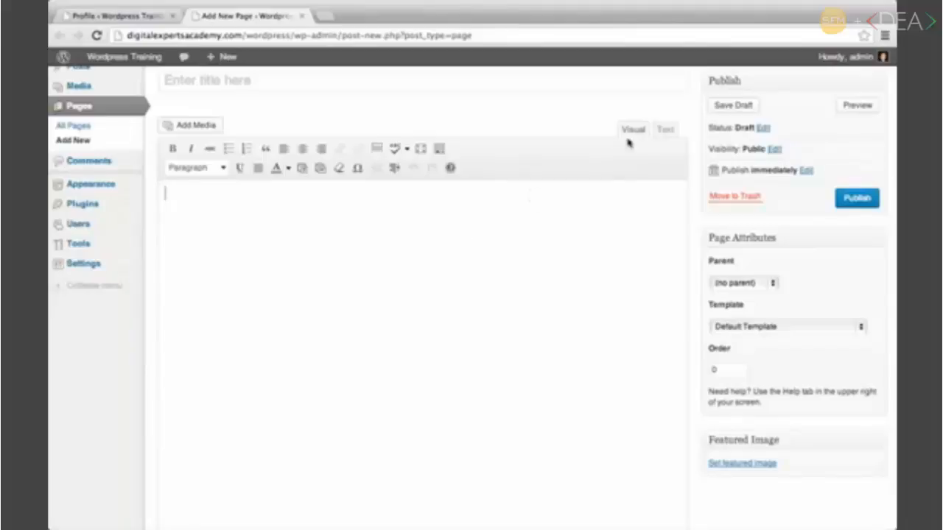
left_click(665, 130)
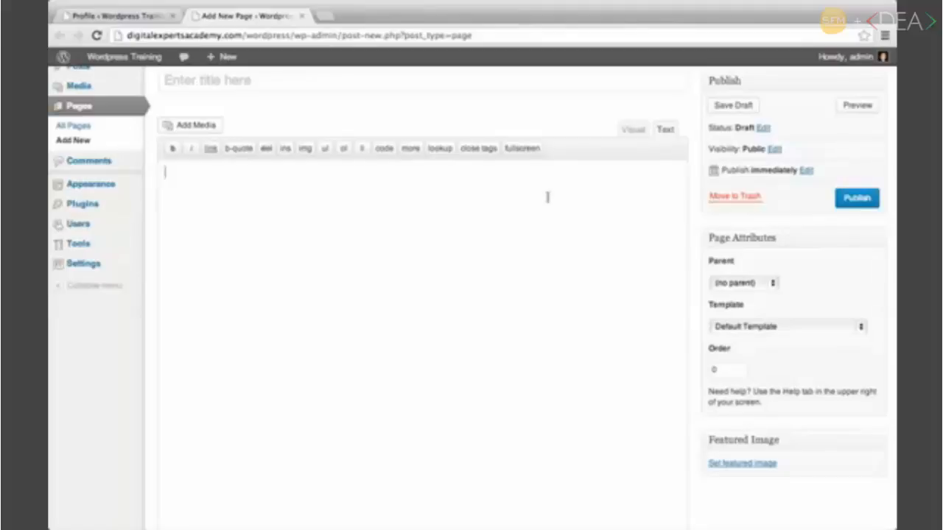
left_click(629, 130)
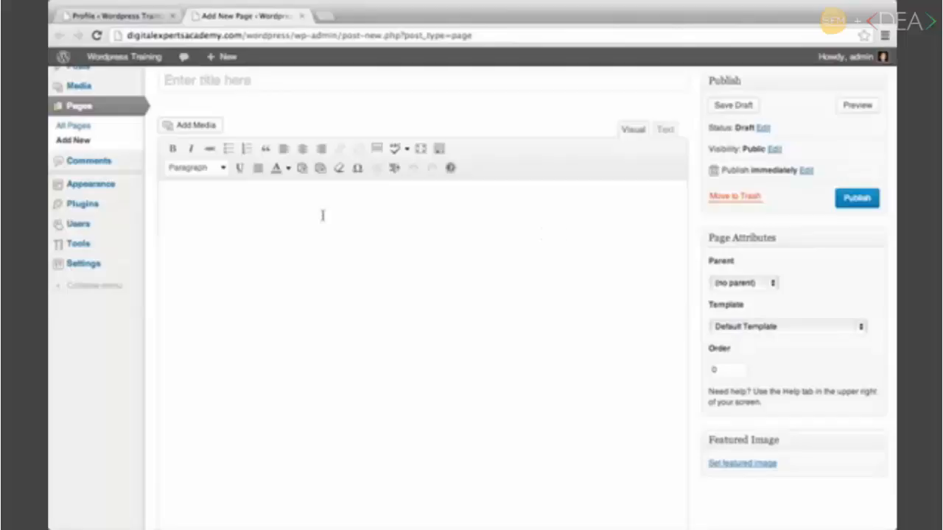
scroll(327, 215, "up", 1)
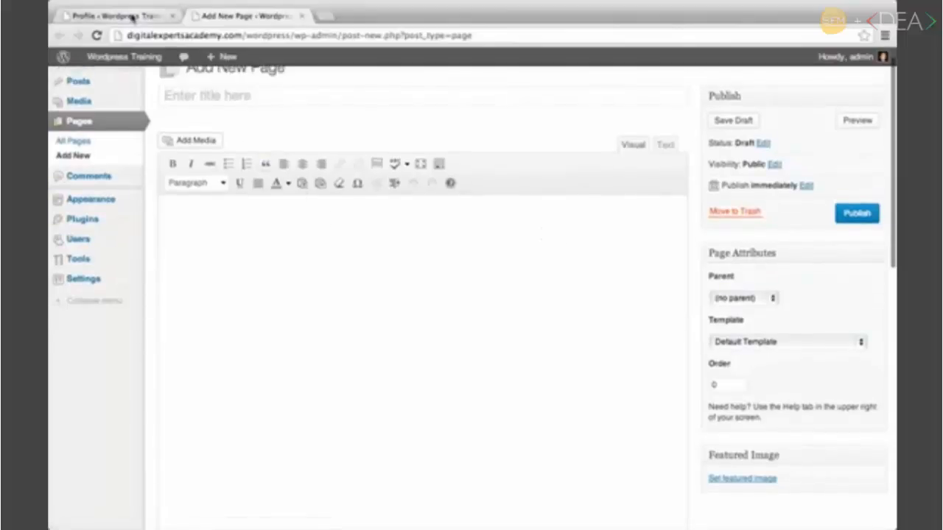
Select the profile option to disable the visual editor when writing, and reload the Add New Page form to check its effect.
left_click(130, 15)
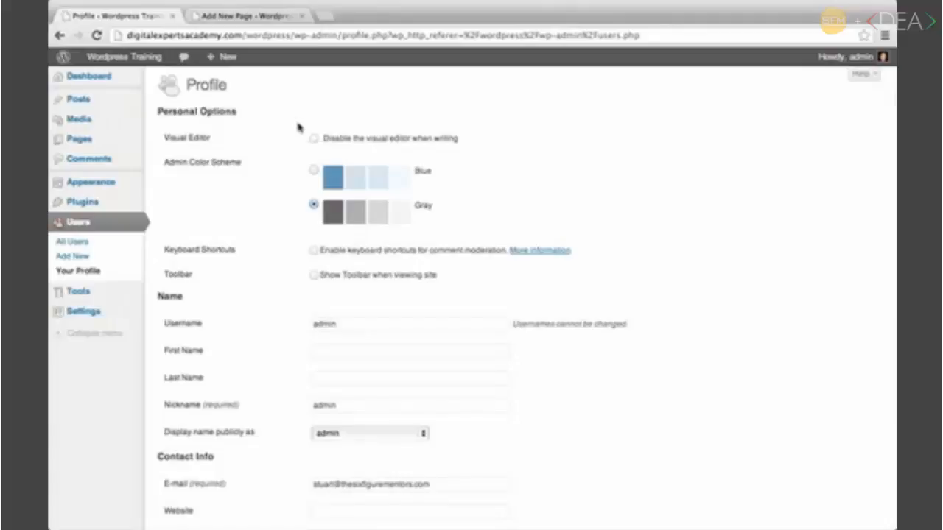
left_click(314, 138)
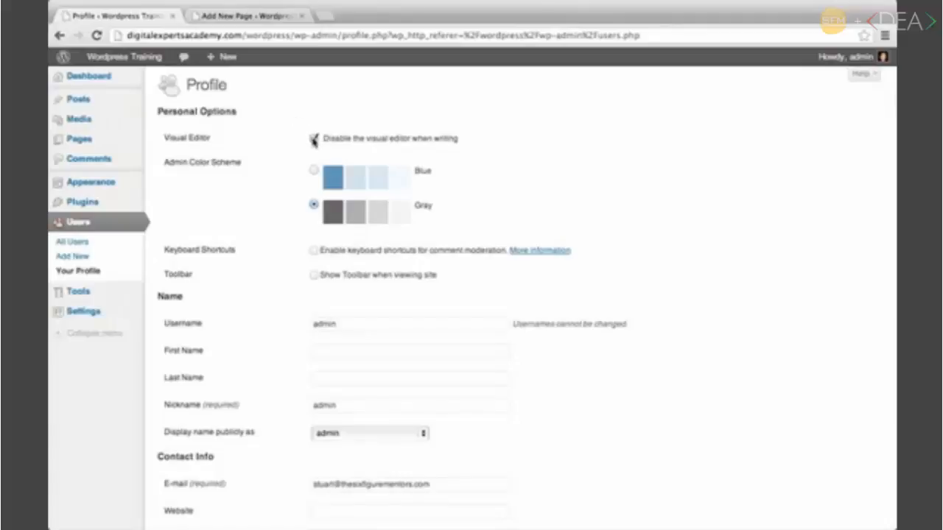
left_click(251, 16)
left_click(499, 35)
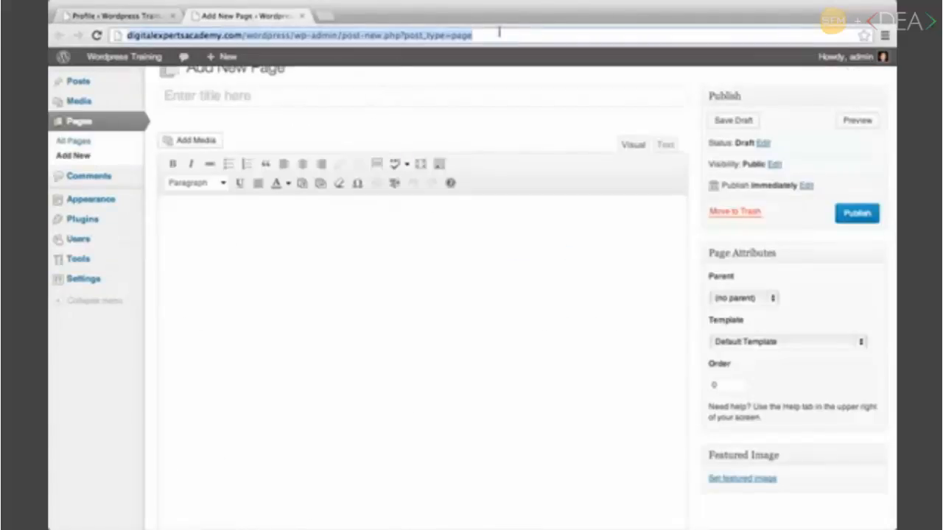
key("Return")
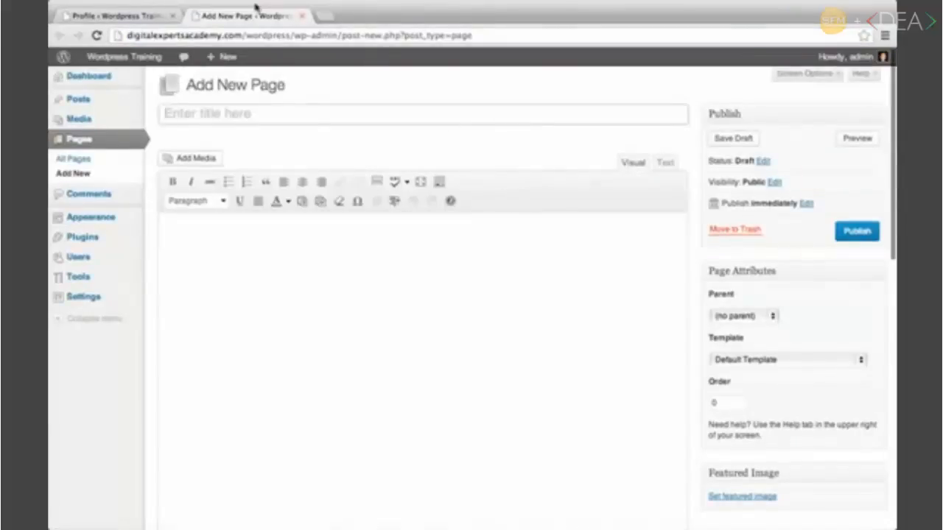
Return to the admin profile and save the updated settings.
left_click(111, 15)
scroll(404, 225, "down", 10)
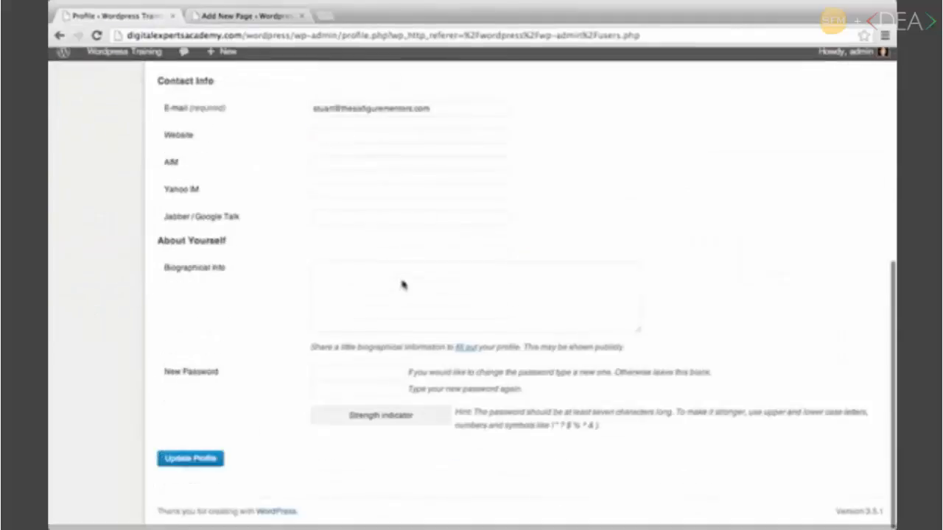
left_click(193, 470)
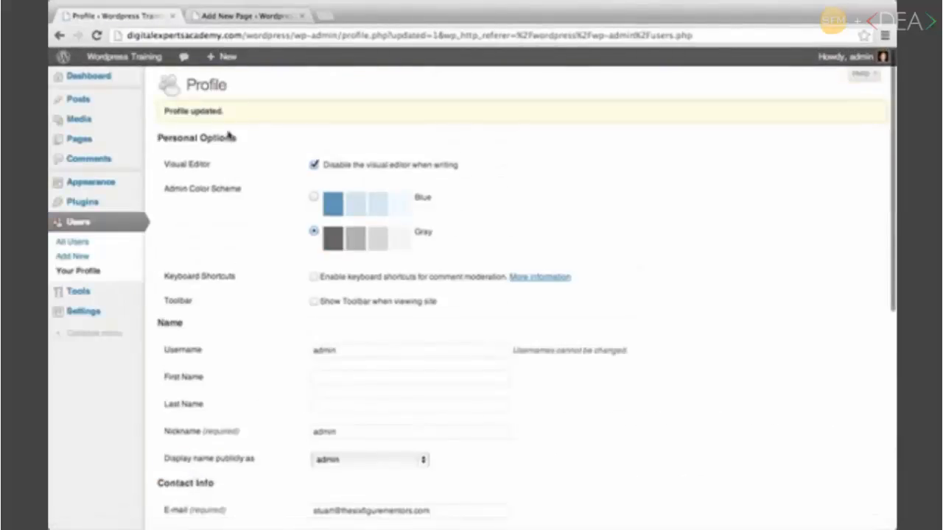
Reload the Add New Page form, examine which editor modes it offers, and close that page.
left_click(242, 14)
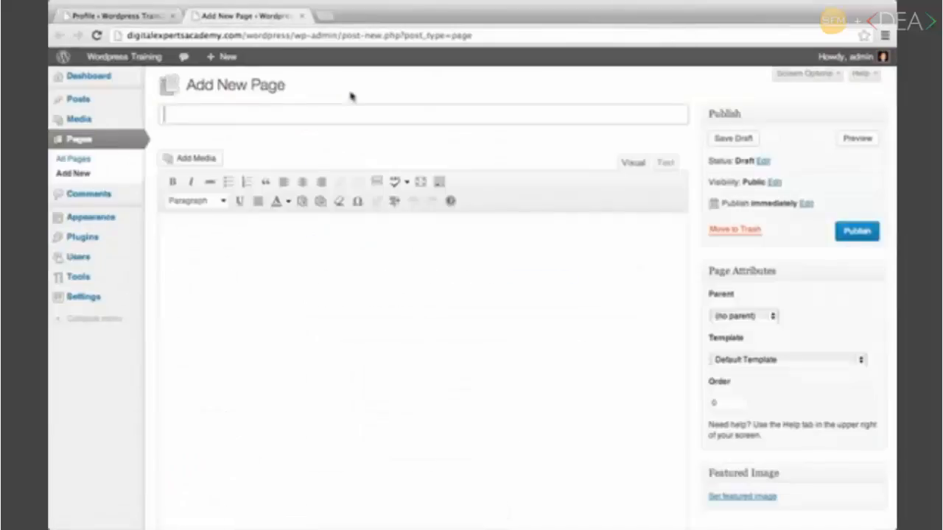
left_click(512, 35)
key("Return")
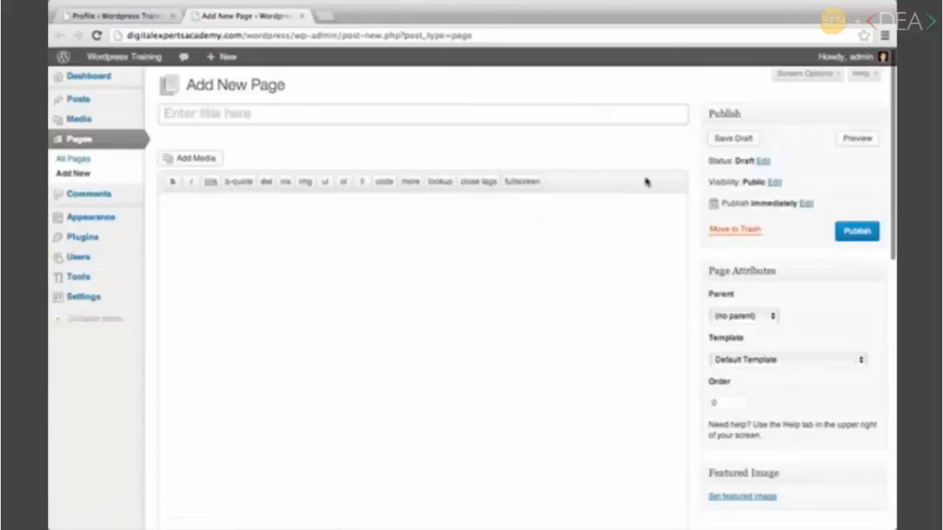
scroll(580, 282, "down", 3)
scroll(529, 274, "up", 2)
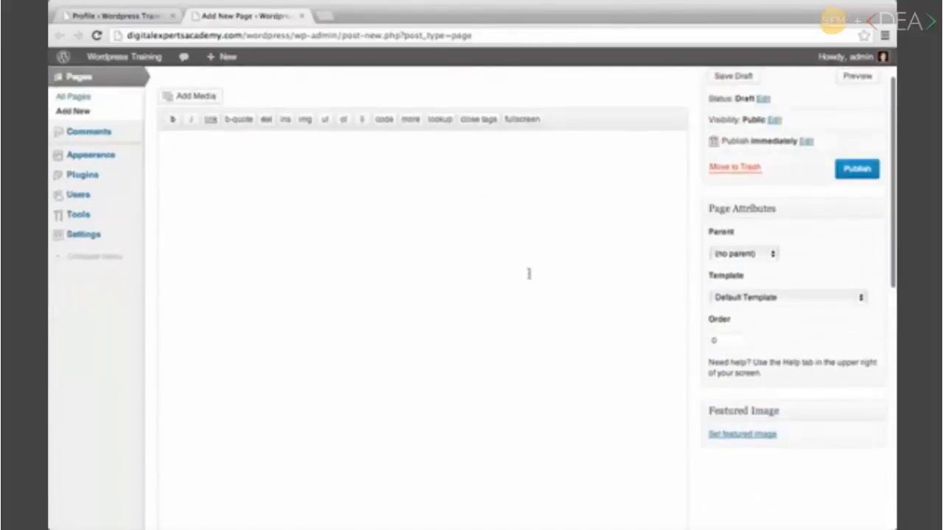
scroll(529, 274, "up", 2)
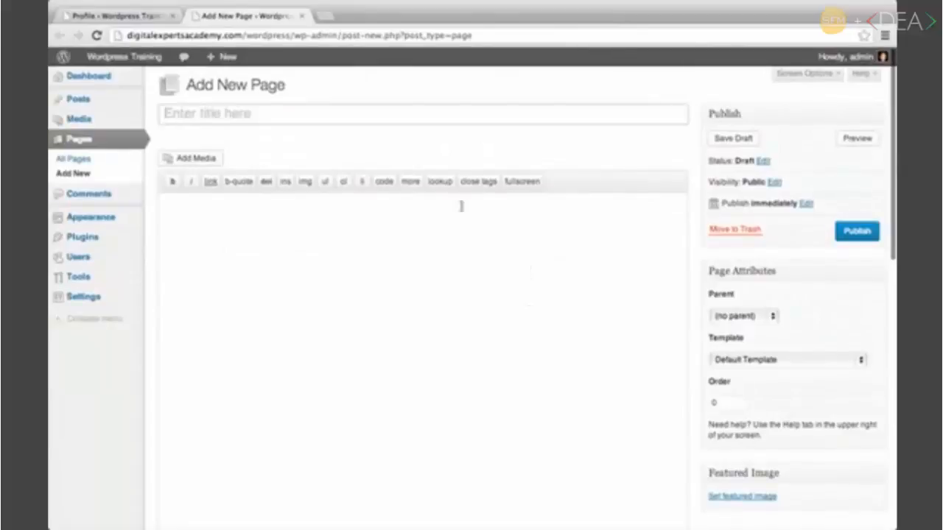
left_click(301, 16)
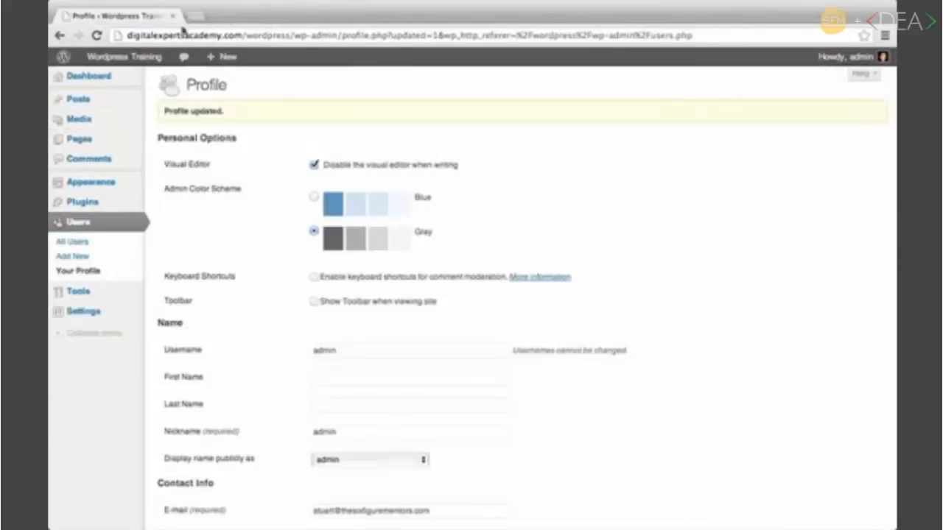
Clear the option that disables the visual editor and enable keyboard shortcuts for comment moderation in the profile.
left_click(315, 164)
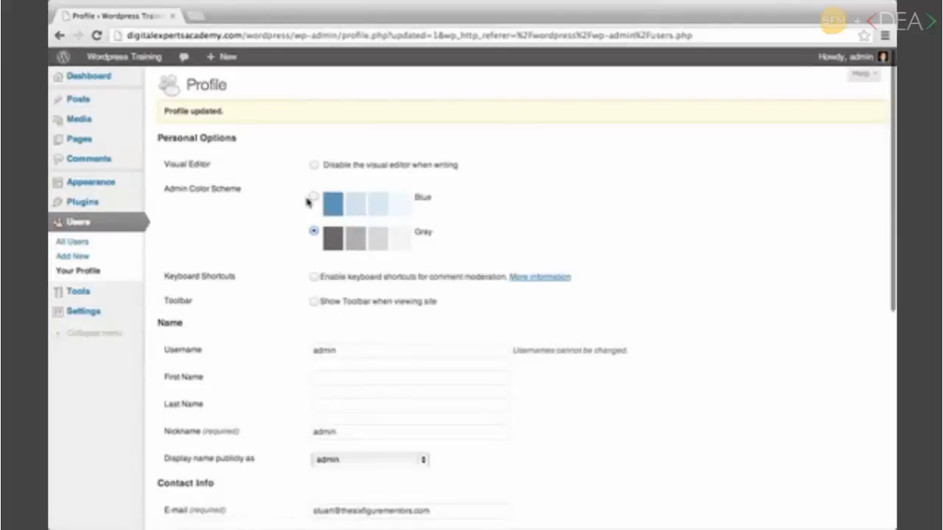
scroll(308, 203, "down", 3)
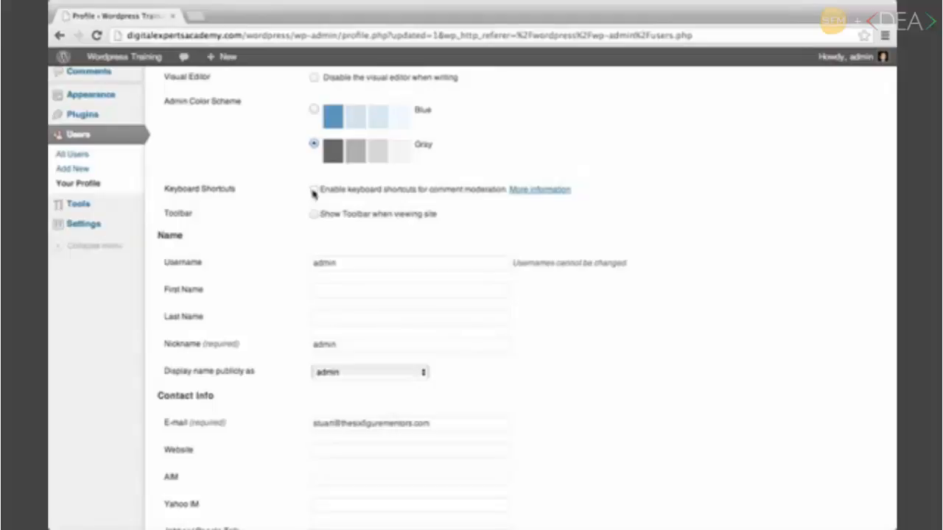
left_click(314, 191)
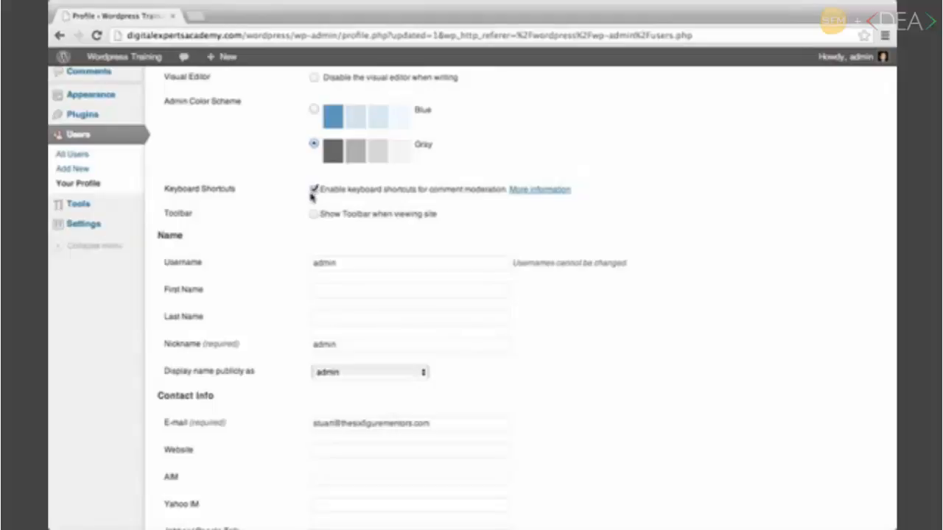
Open the more-information page on comment moderation keyboard shortcuts in a separate browser tab and read through it.
right_click(537, 196)
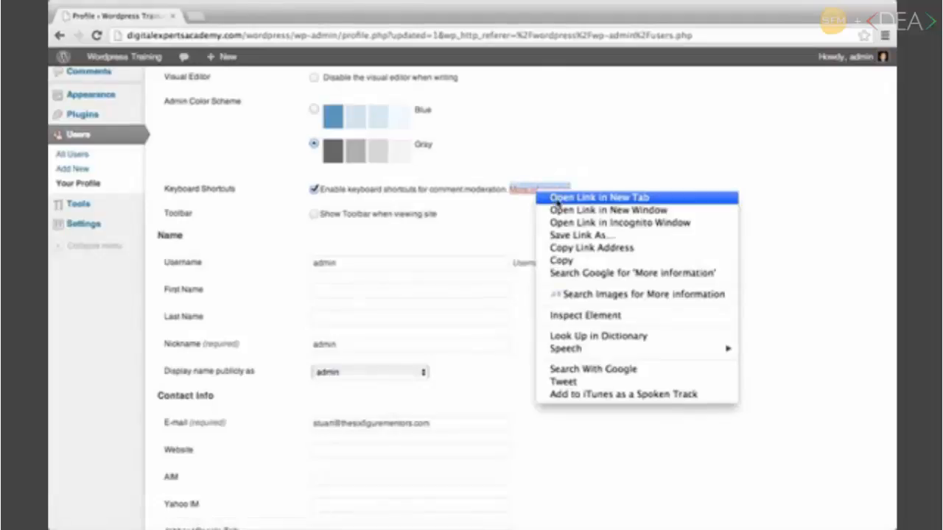
left_click(549, 196)
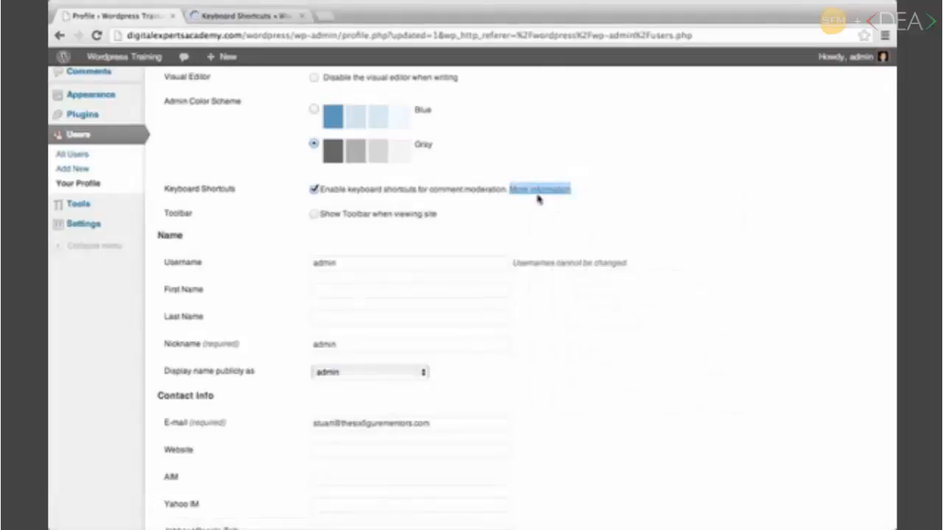
left_click(252, 16)
scroll(100, 204, "down", 3)
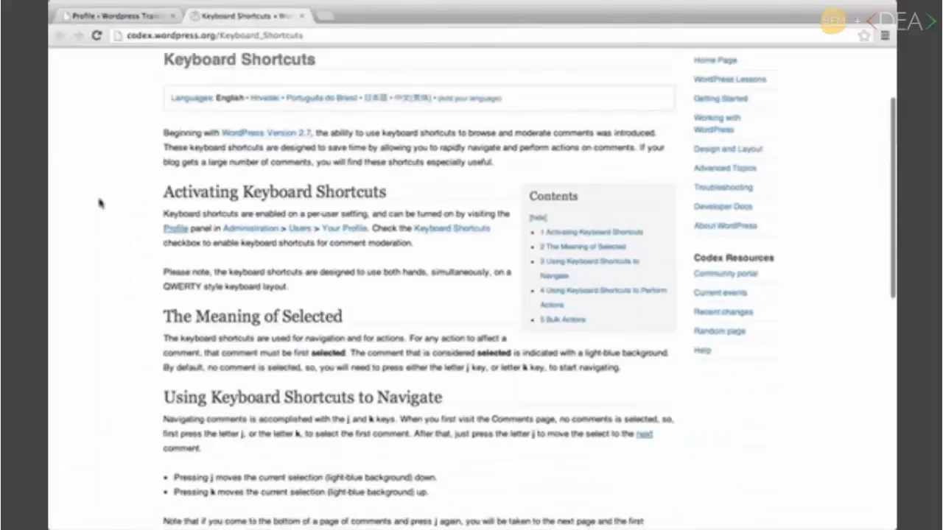
Read the codex page's sections on navigating, performing actions and bulk actions with keyboard shortcuts, and close the page.
scroll(156, 258, "down", 1)
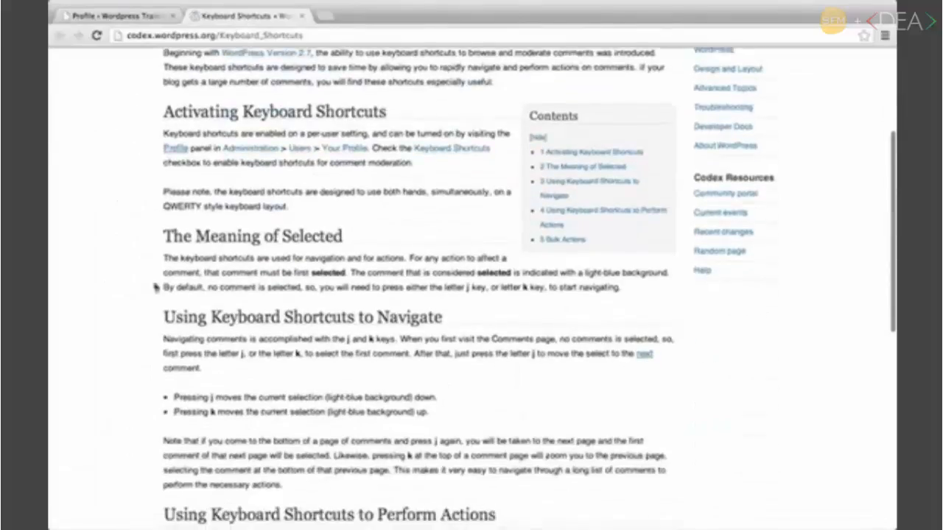
scroll(188, 390, "down", 2)
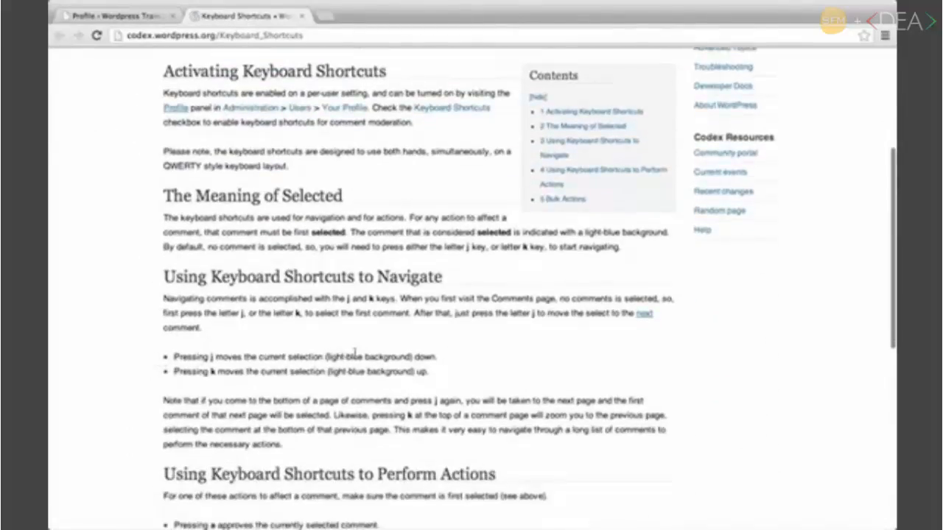
scroll(184, 364, "down", 2)
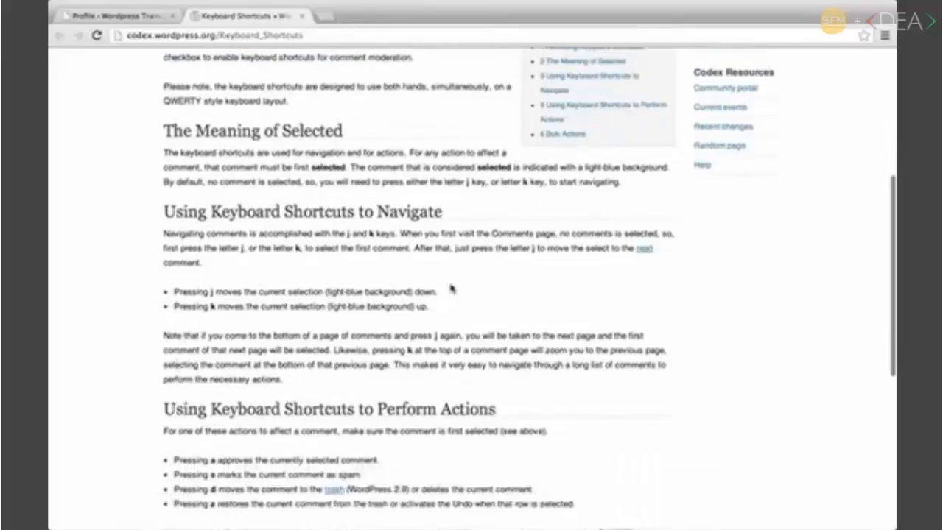
scroll(447, 302, "down", 1)
scroll(190, 322, "down", 10)
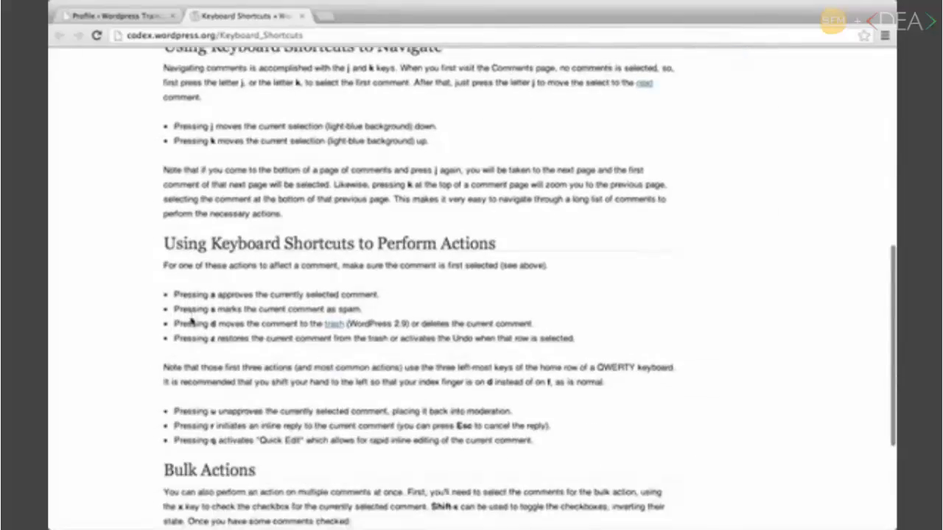
scroll(190, 315, "up", 10)
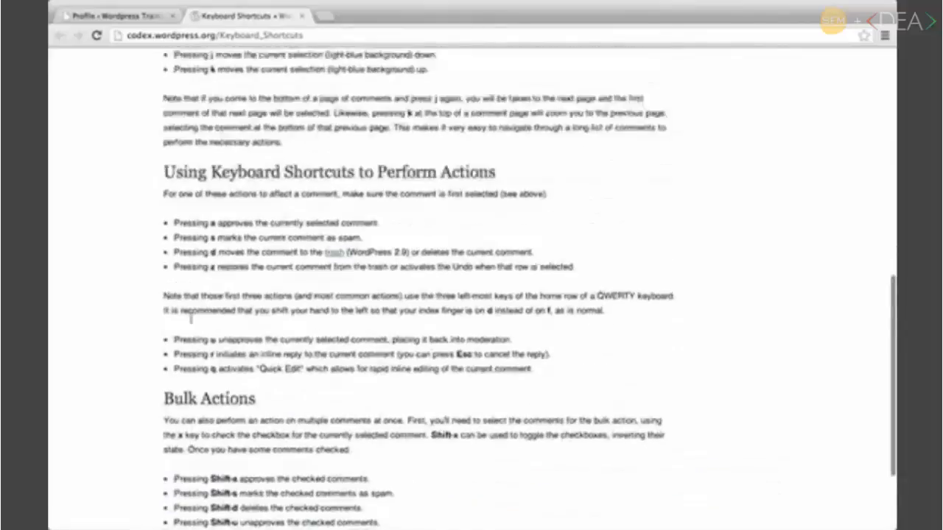
scroll(190, 317, "up", 6)
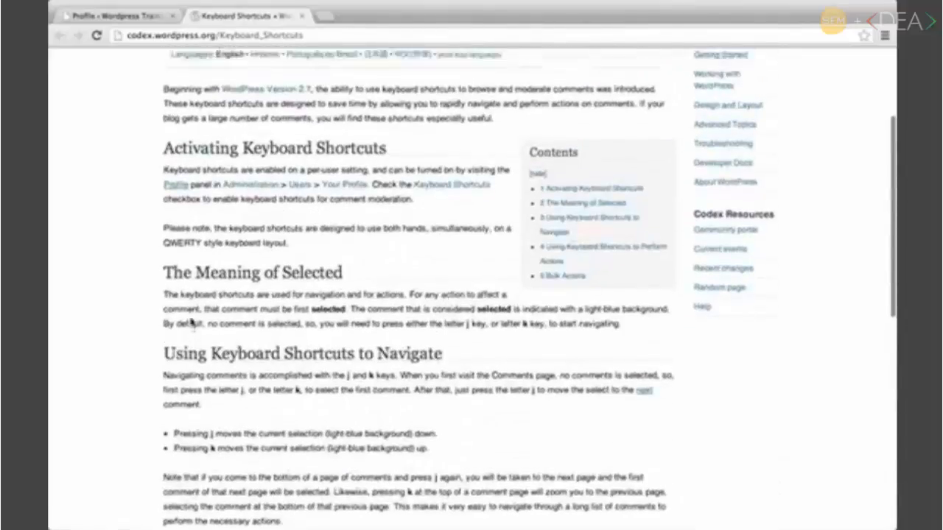
left_click(301, 16)
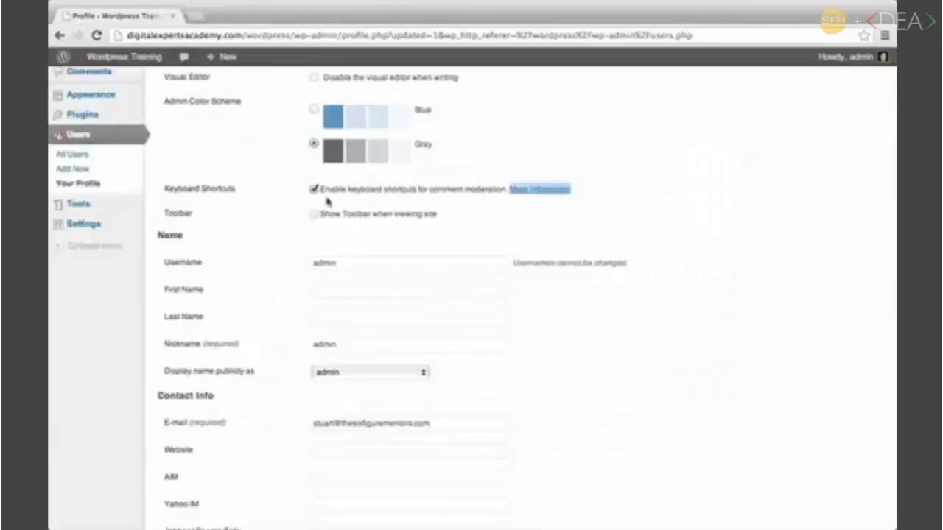
Disable keyboard shortcuts for comment moderation, and switch the option to show the toolbar when viewing the site on and back off.
left_click(584, 171)
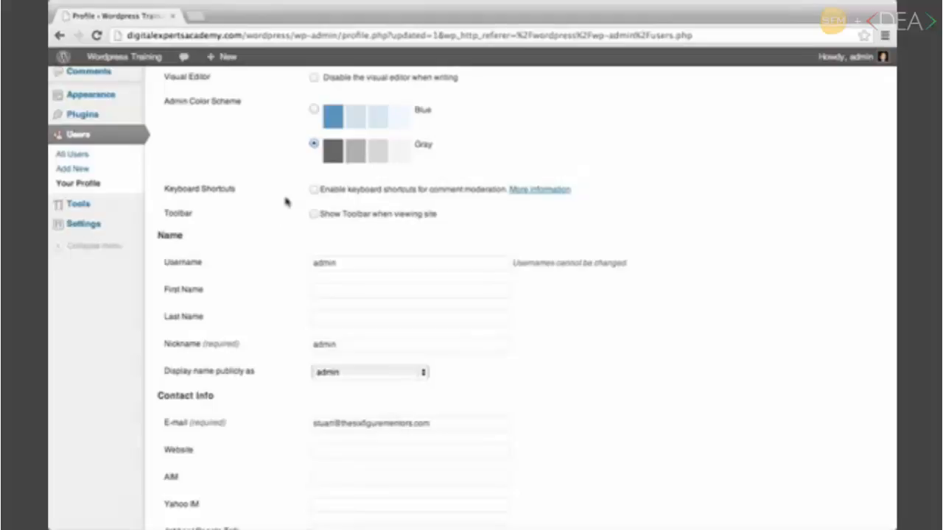
left_click(314, 214)
left_click(314, 214)
Fill in the admin user's first name and last name in the profile's Name section.
scroll(315, 219, "down", 1)
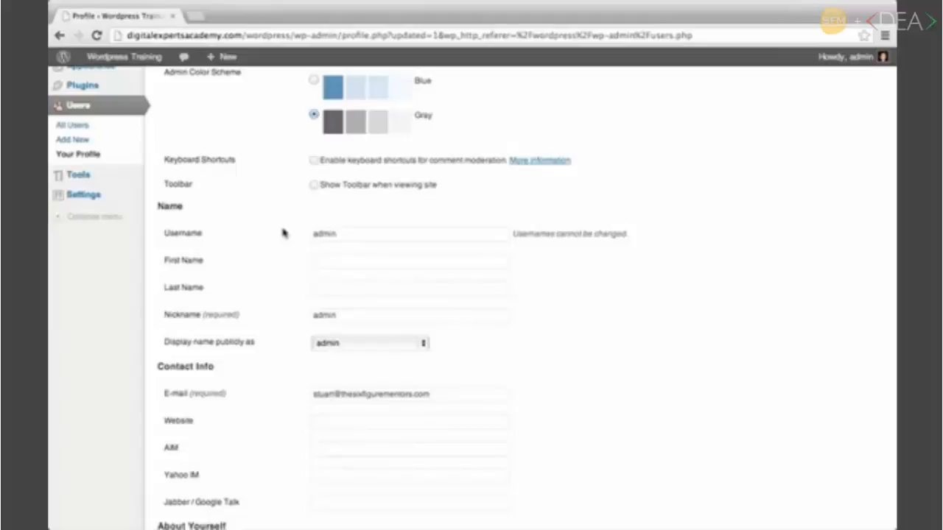
scroll(282, 232, "down", 1)
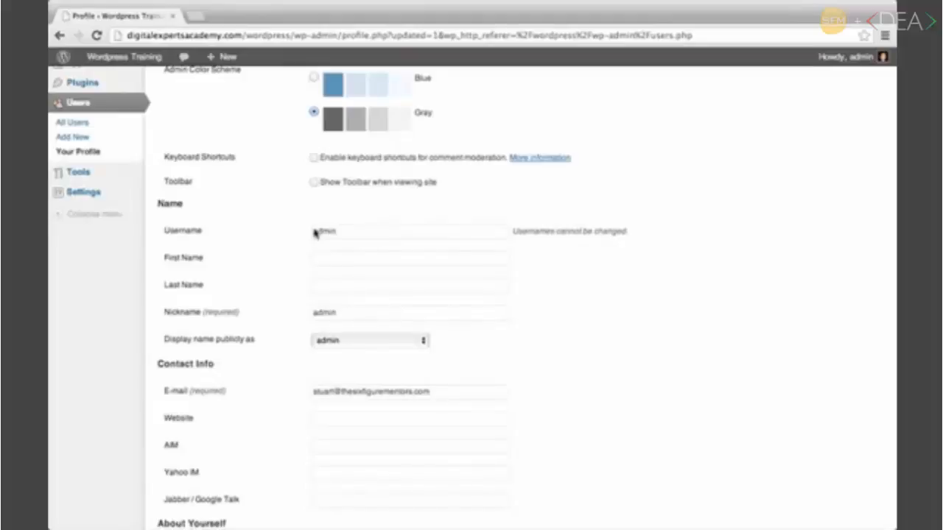
left_click(332, 260)
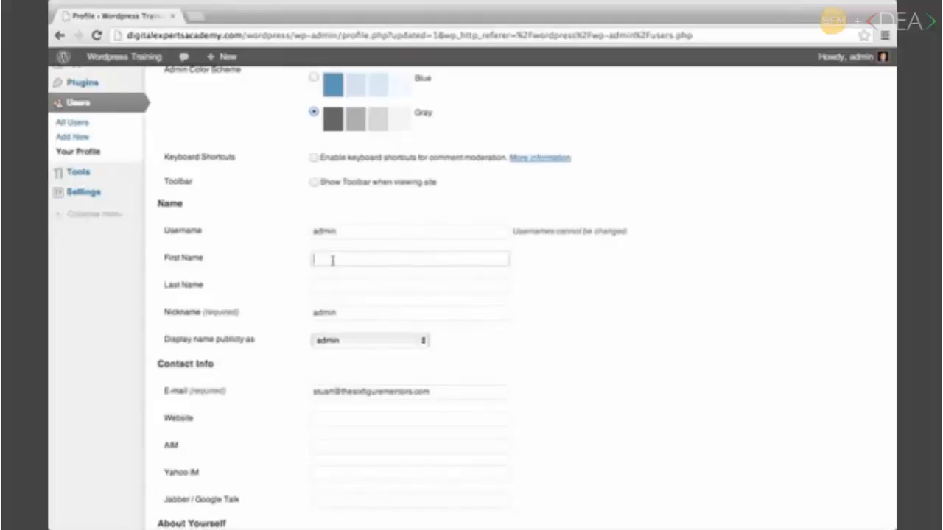
type("Stuart")
key("Tab")
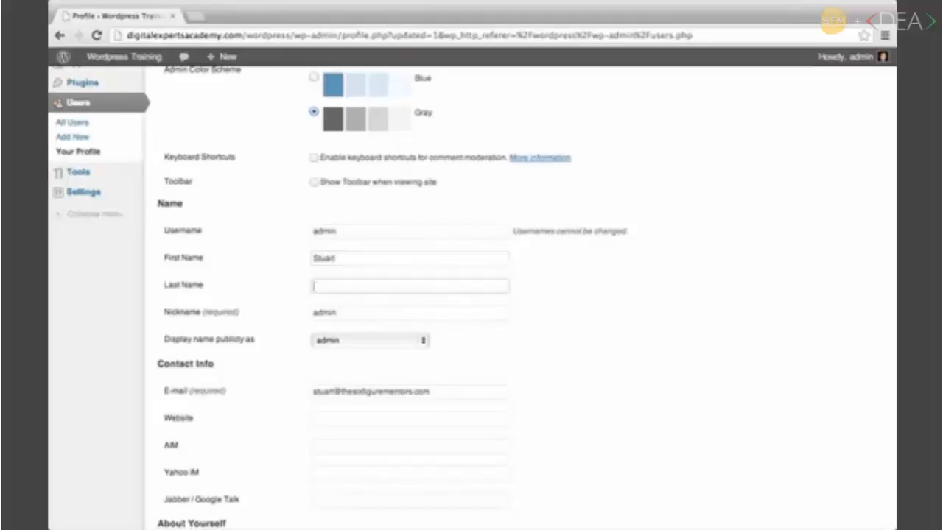
type("Ross")
left_click(270, 255)
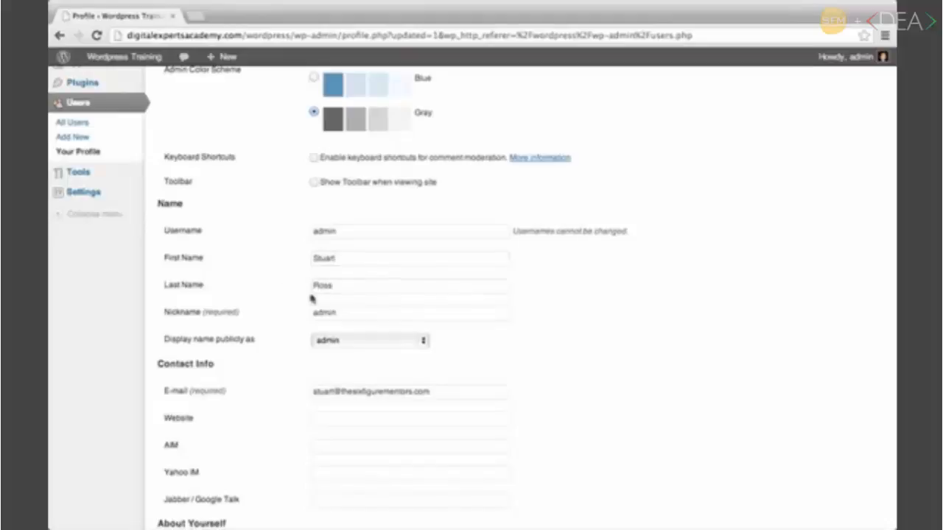
Replace the nickname with the user's own nickname and set the publicly displayed name to the first name followed by the last name.
double_click(337, 311)
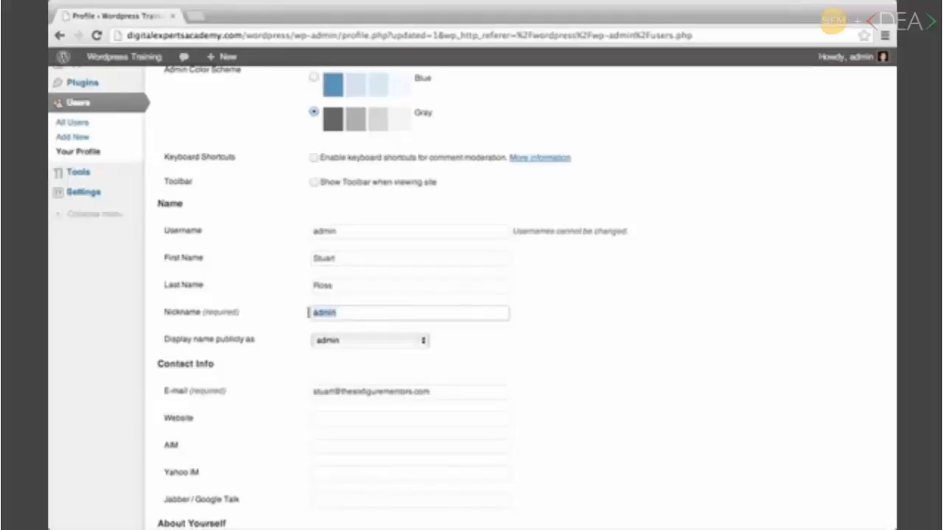
type("Rossy")
left_click(524, 310)
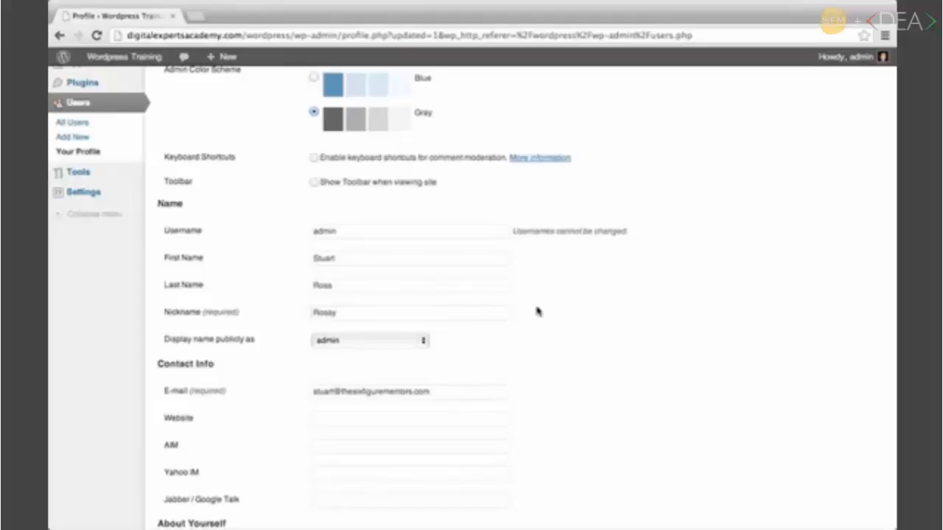
scroll(264, 302, "down", 1)
scroll(264, 302, "down", 1)
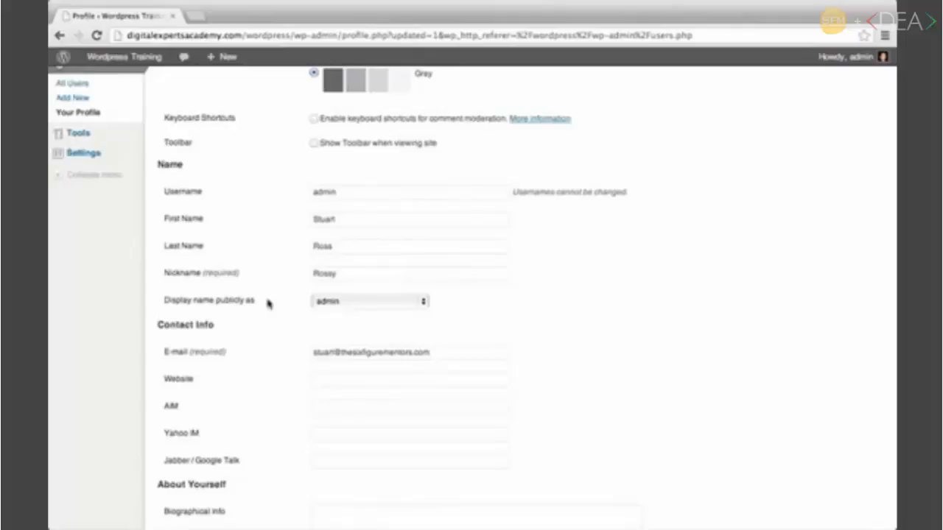
left_click(420, 302)
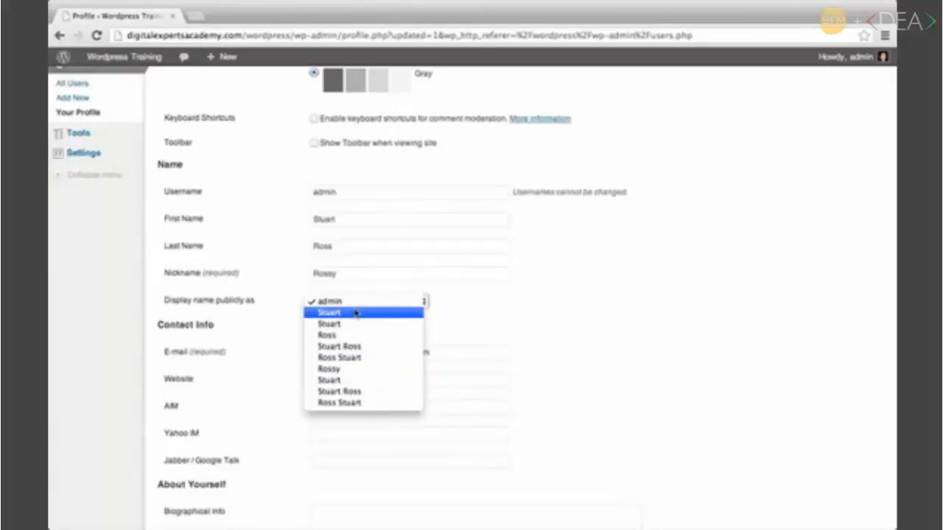
left_click(358, 348)
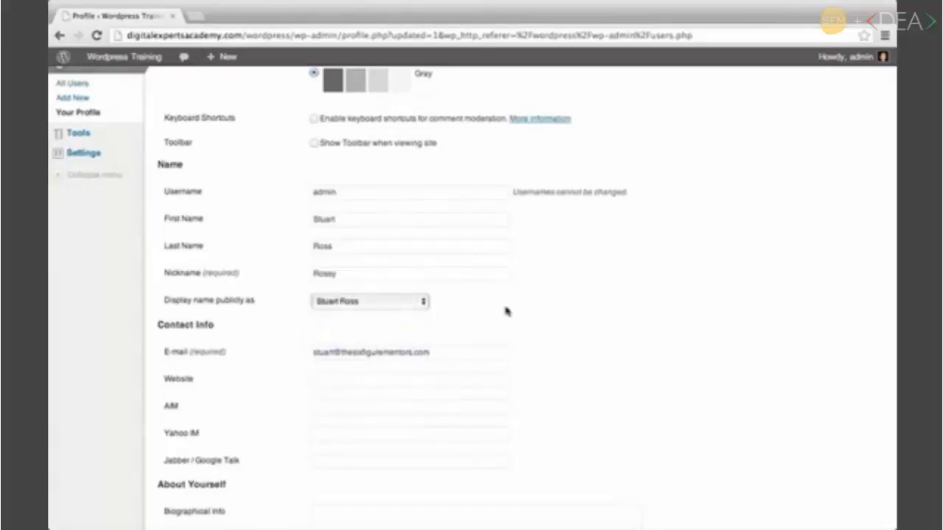
Examine the profile's contact info, biographical info and new password fields, and review the name settings again.
scroll(561, 306, "down", 3)
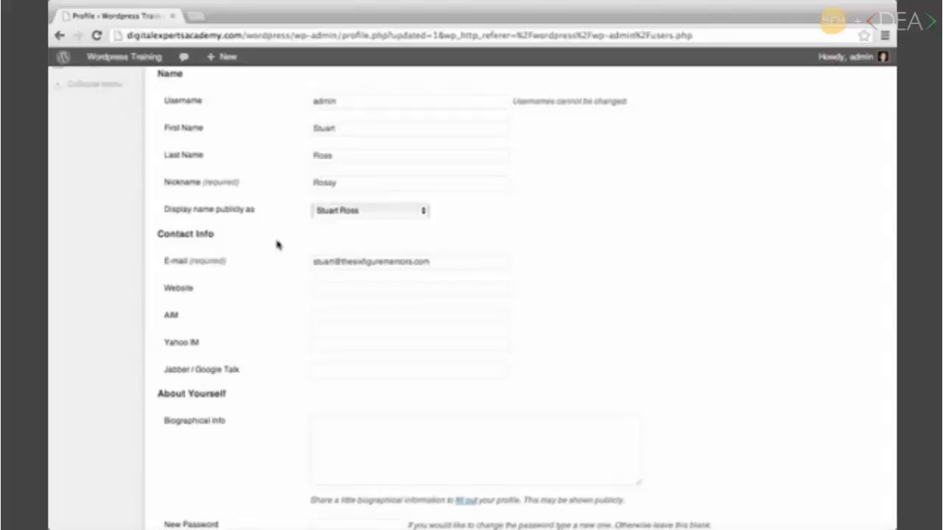
left_click(329, 287)
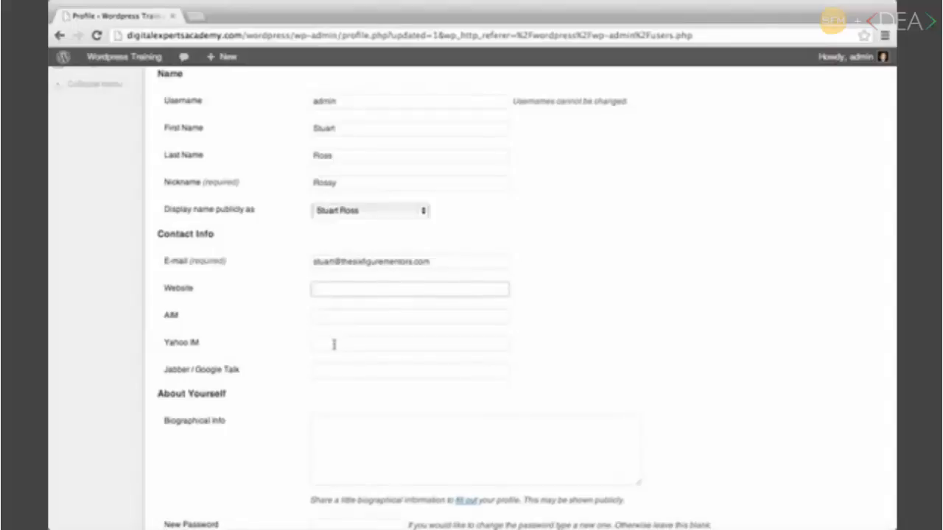
scroll(333, 344, "down", 1)
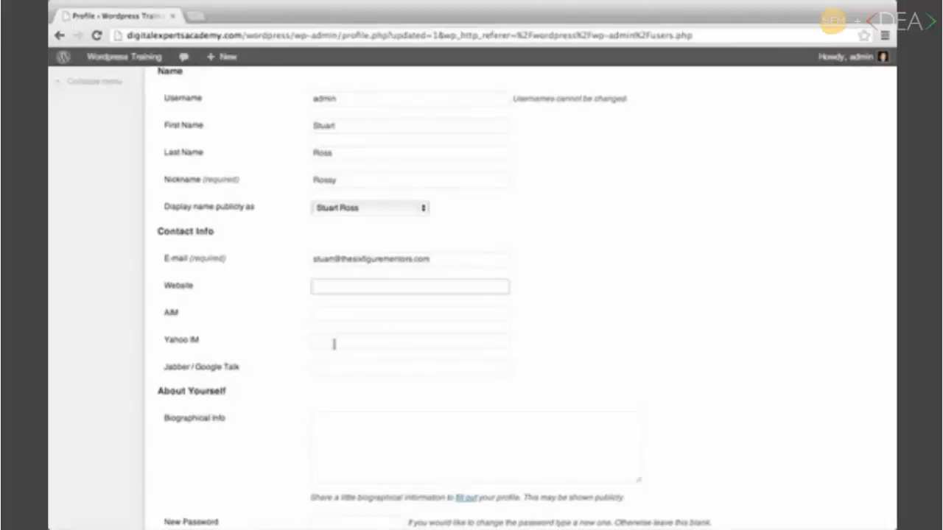
scroll(332, 344, "down", 2)
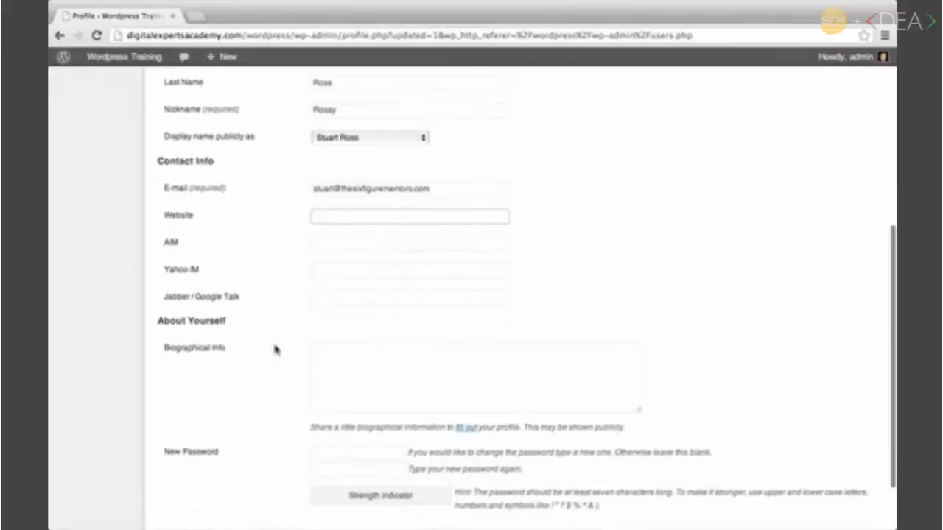
scroll(274, 350, "down", 1)
left_click(333, 320)
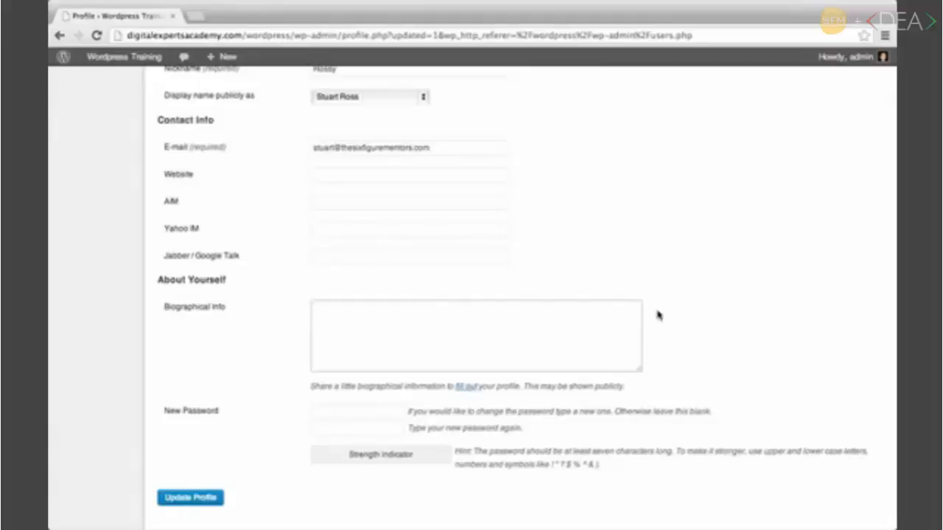
scroll(658, 315, "down", 1)
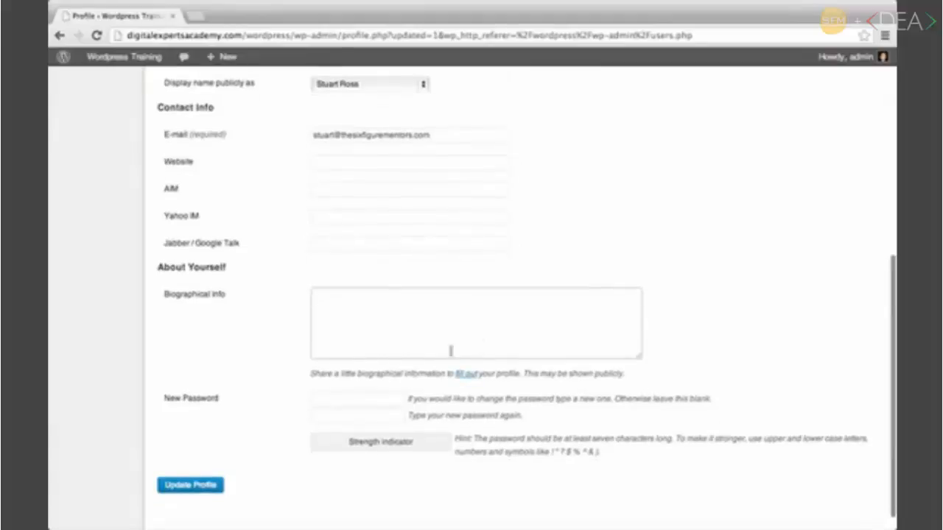
left_click(335, 398)
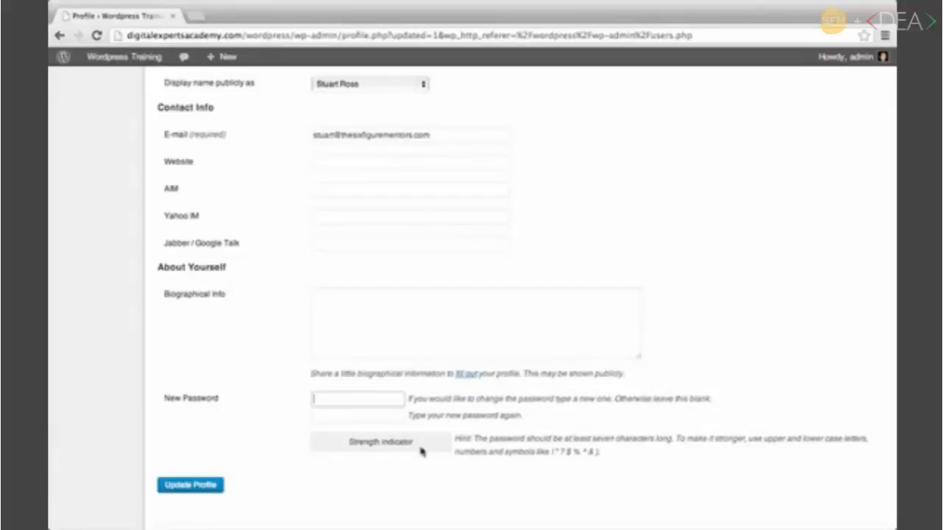
scroll(276, 231, "up", 5)
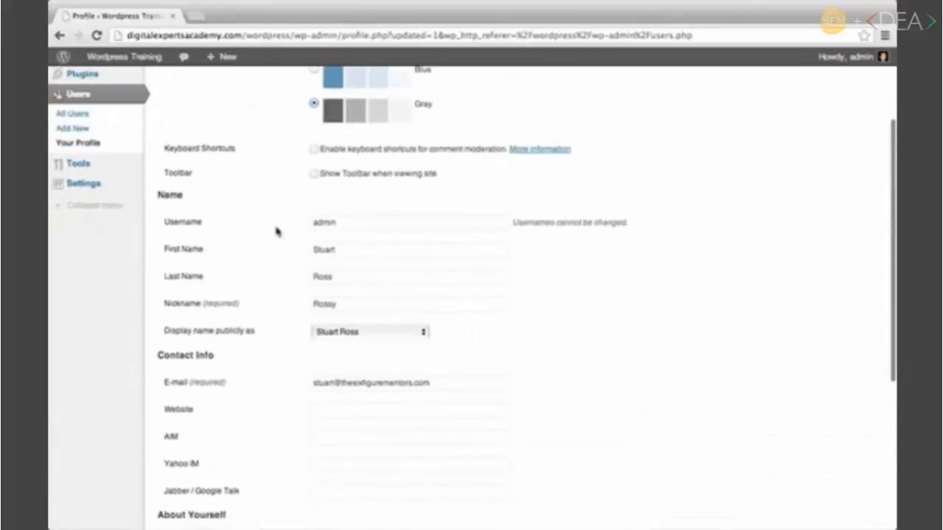
scroll(276, 231, "down", 5)
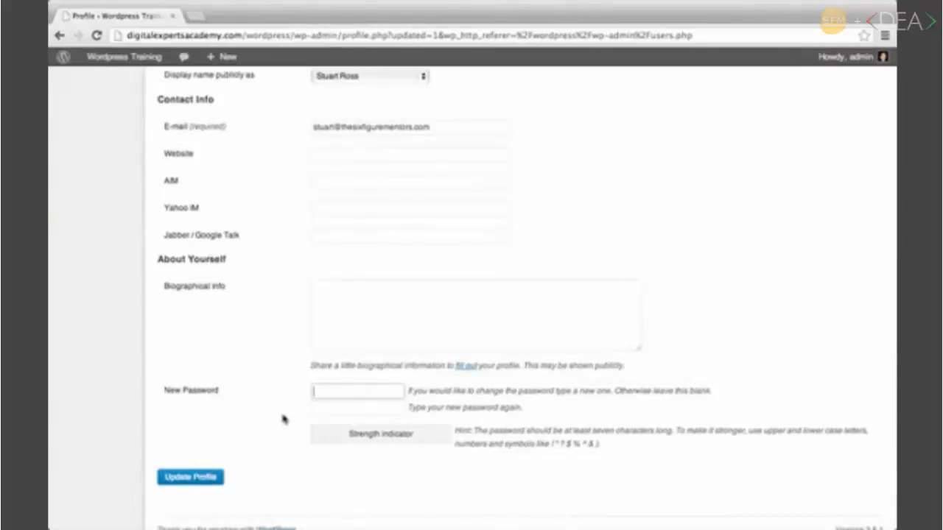
scroll(283, 419, "up", 3)
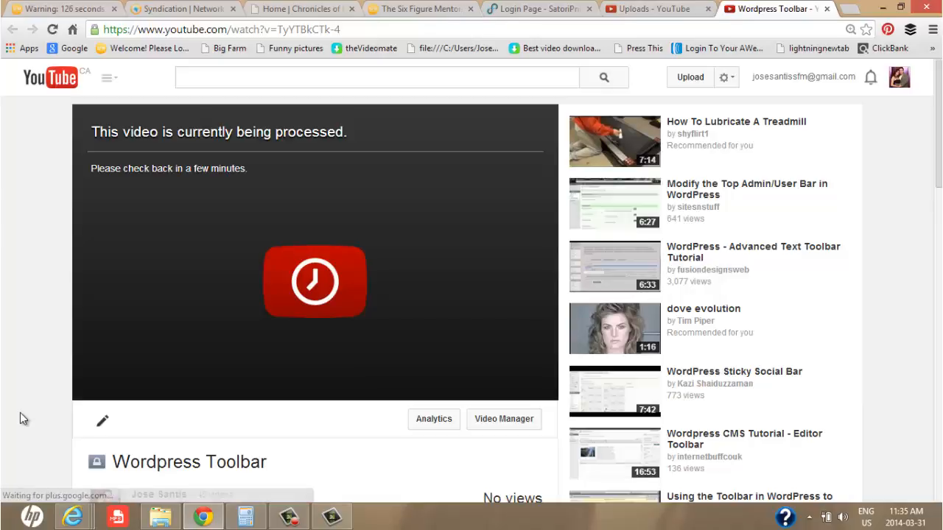
Switch to the open Six Figure Mentors training page and show its video in full screen.
left_click(405, 10)
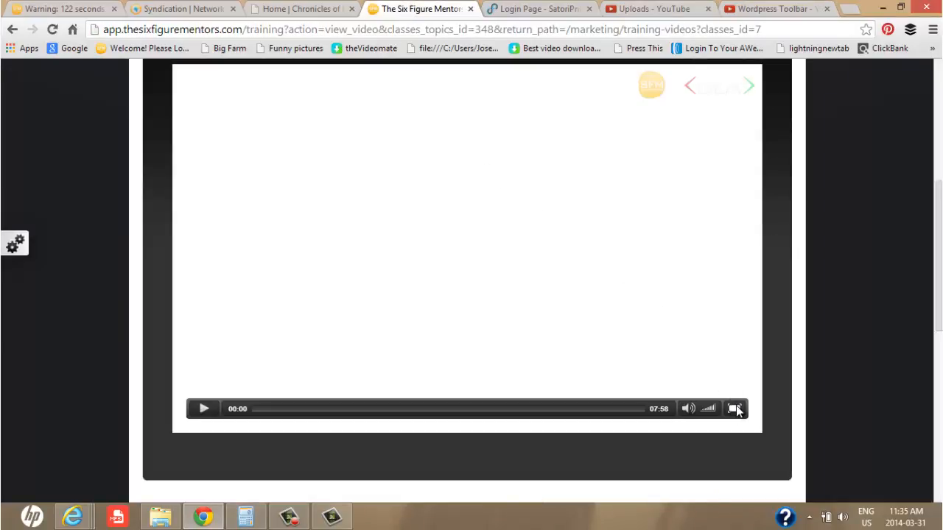
left_click(735, 409)
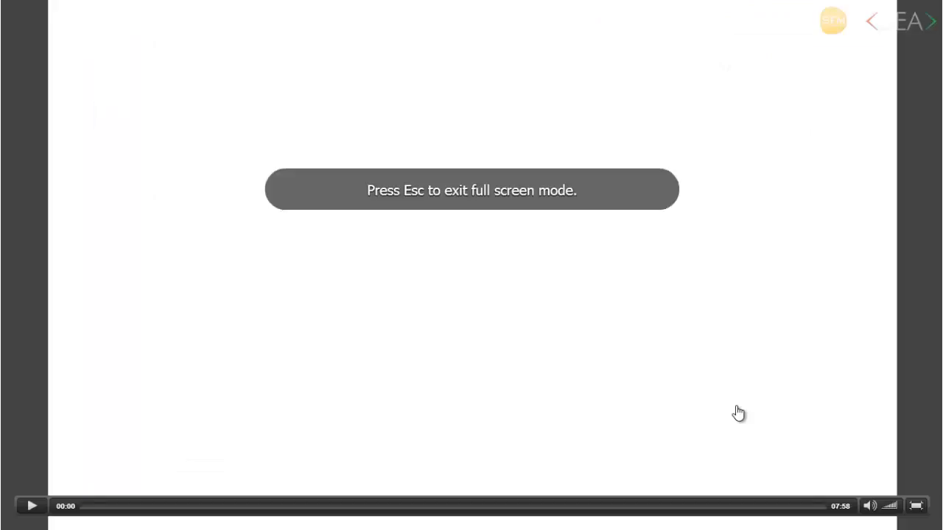